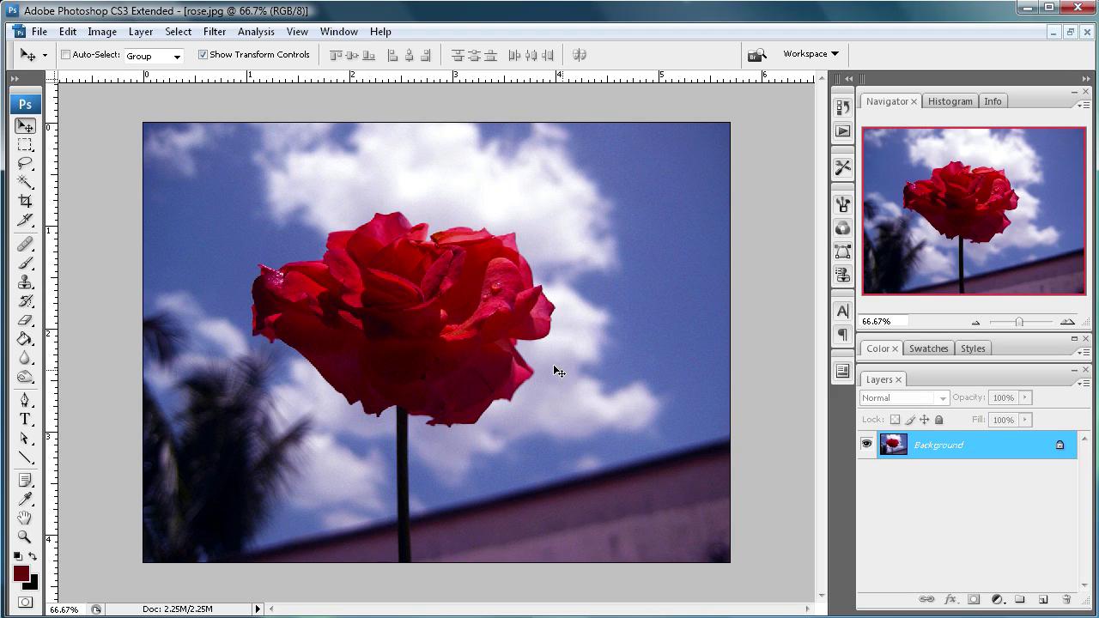
# Select the red rose with Color Range at fuzziness 40 by sampling several of its petals
pyautogui.click(179, 32)
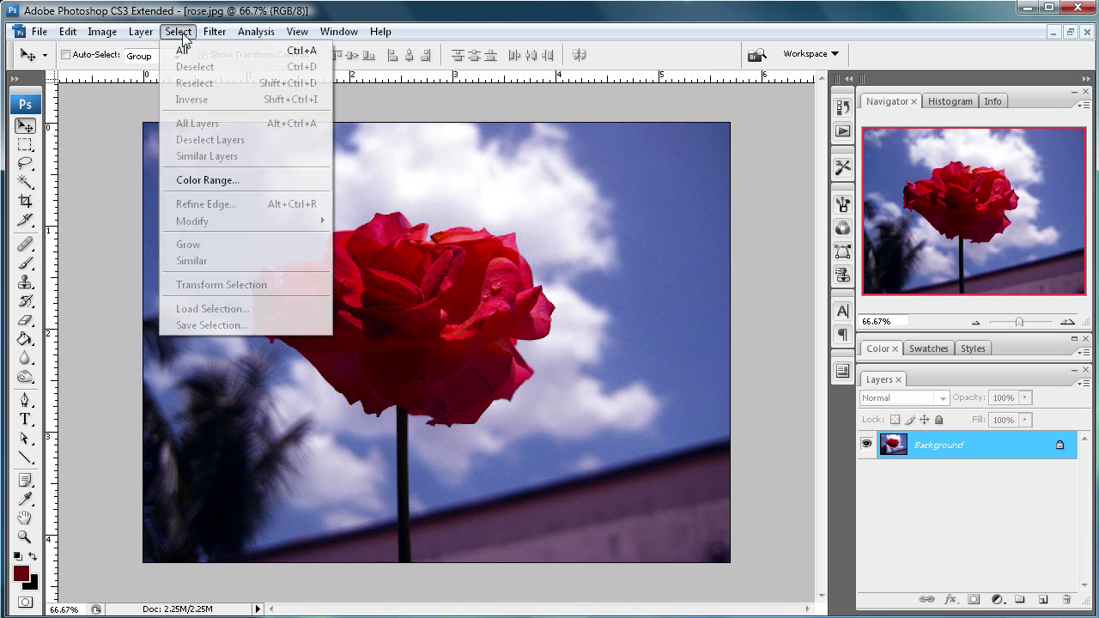
pyautogui.click(213, 181)
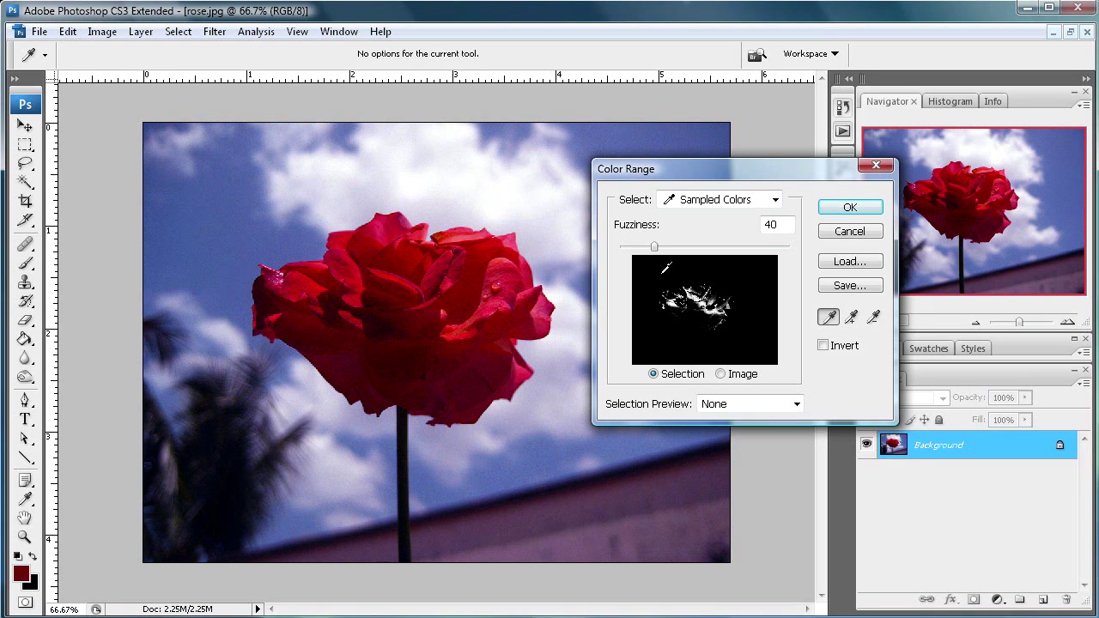
pyautogui.click(494, 292)
pyautogui.click(454, 354)
pyautogui.click(402, 321)
pyautogui.click(401, 321)
pyautogui.click(364, 277)
pyautogui.click(343, 252)
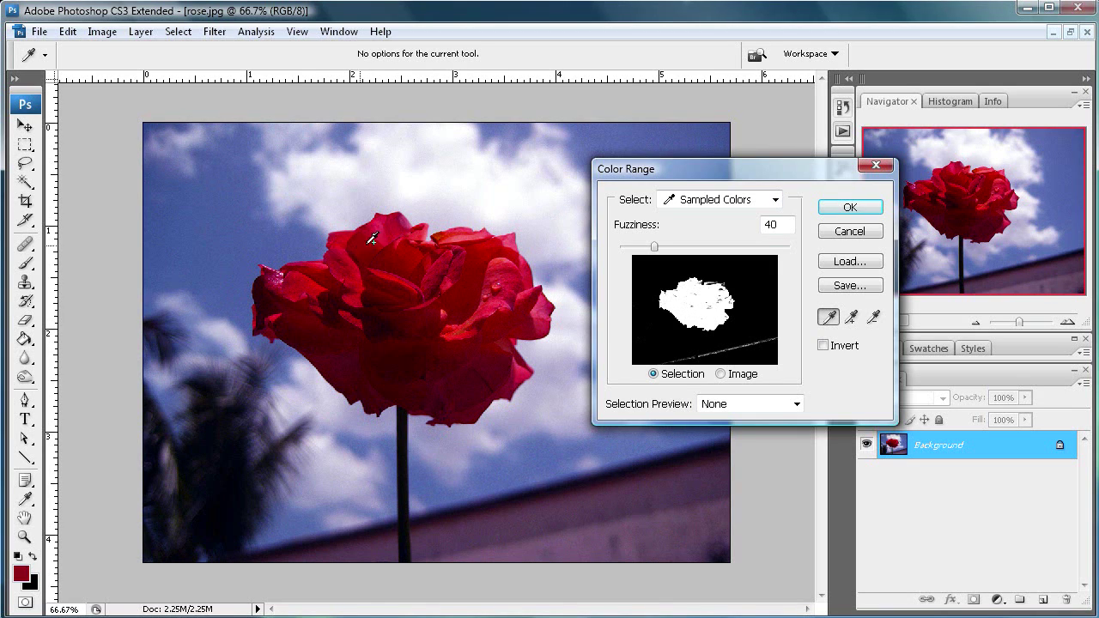
pyautogui.click(455, 237)
pyautogui.click(843, 209)
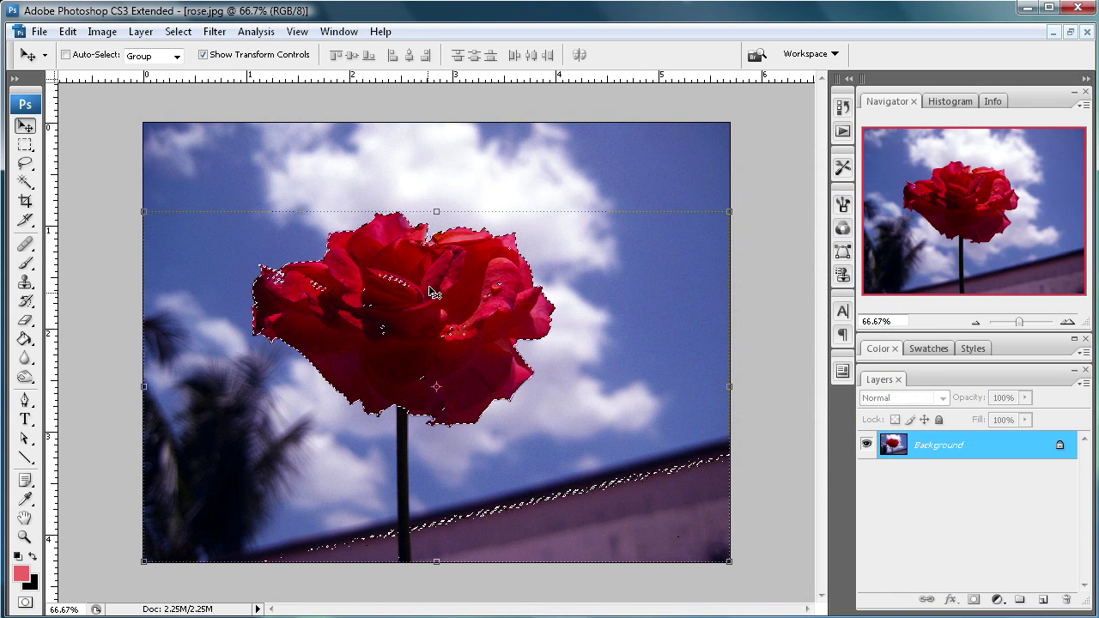
# Set the Magic Wand to Add to Selection for touching up the rose selection
pyautogui.click(24, 183)
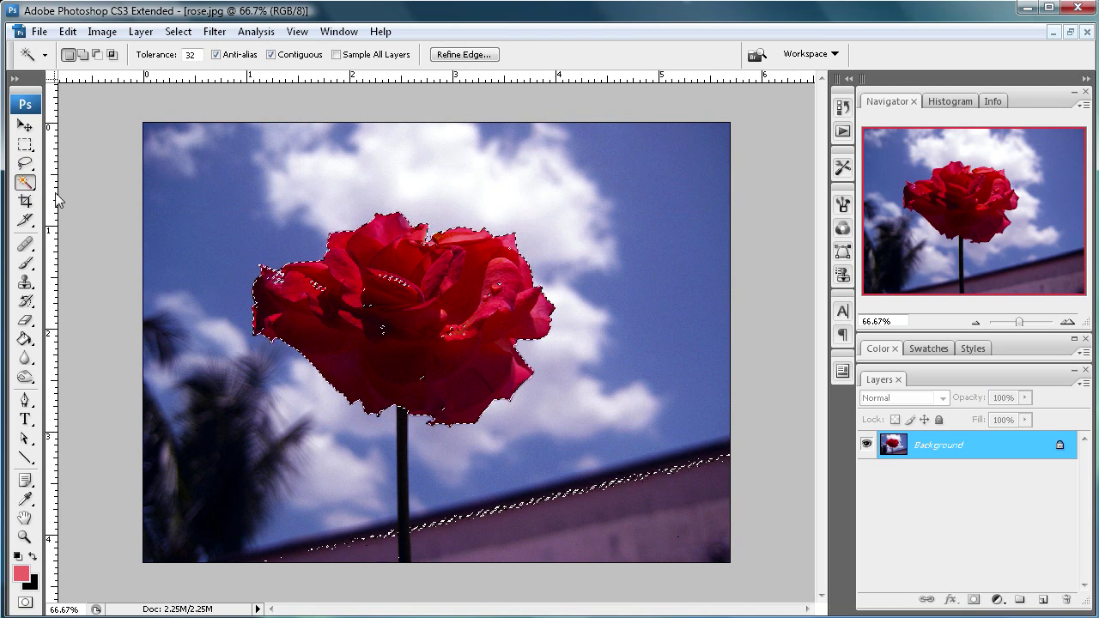
pyautogui.press('shift')
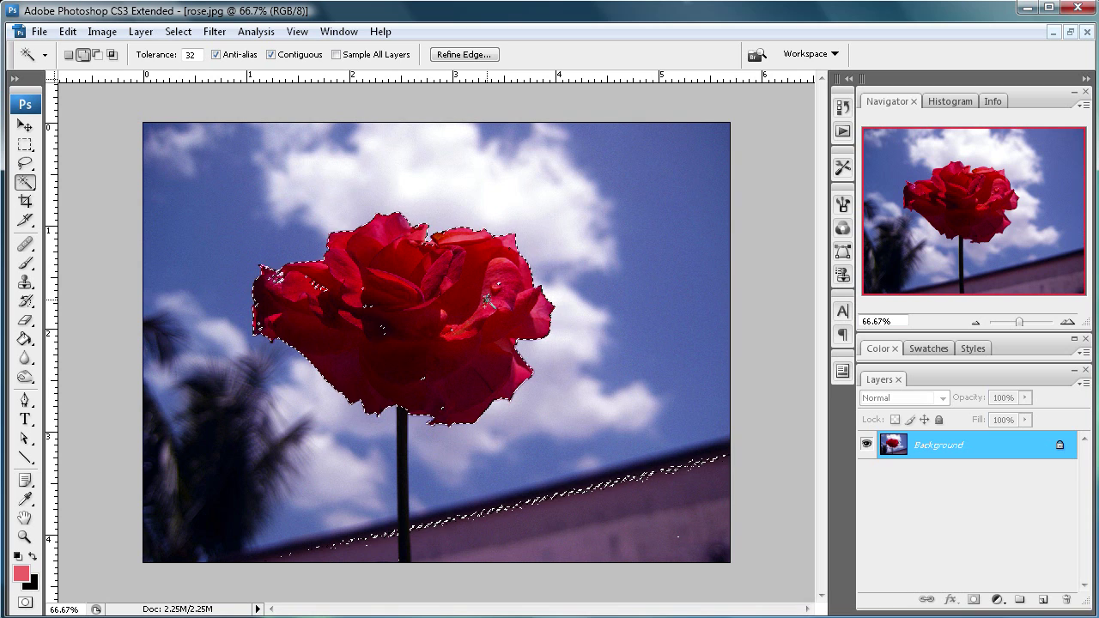
pyautogui.click(34, 537)
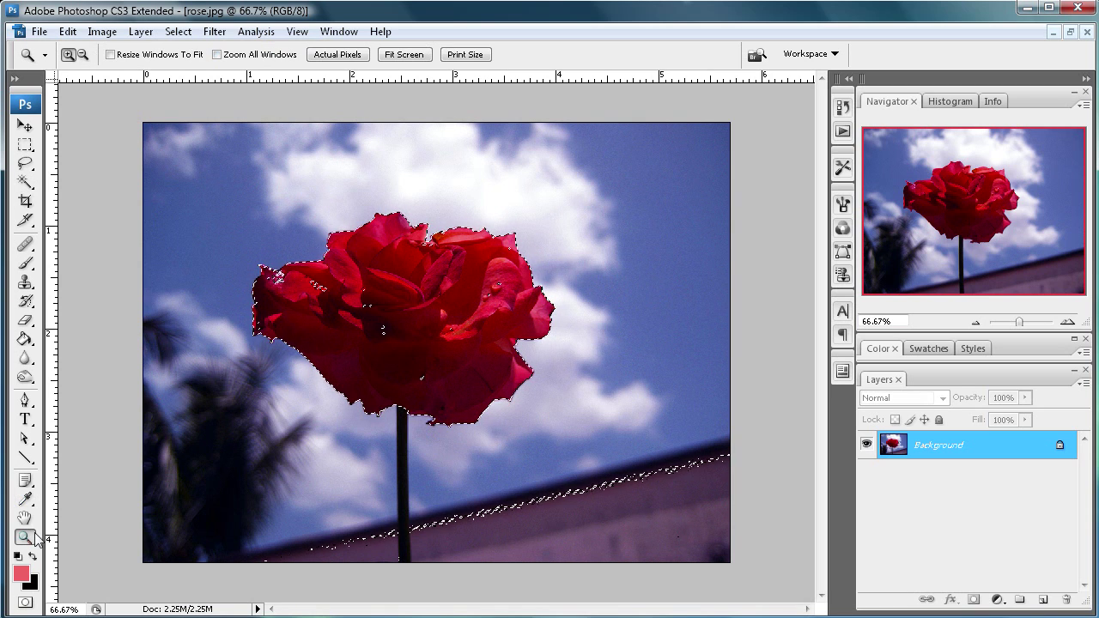
# Zoom in on the rose and add the small unselected gaps between petals with the Magic Wand
pyautogui.click(316, 313)
pyautogui.click(309, 327)
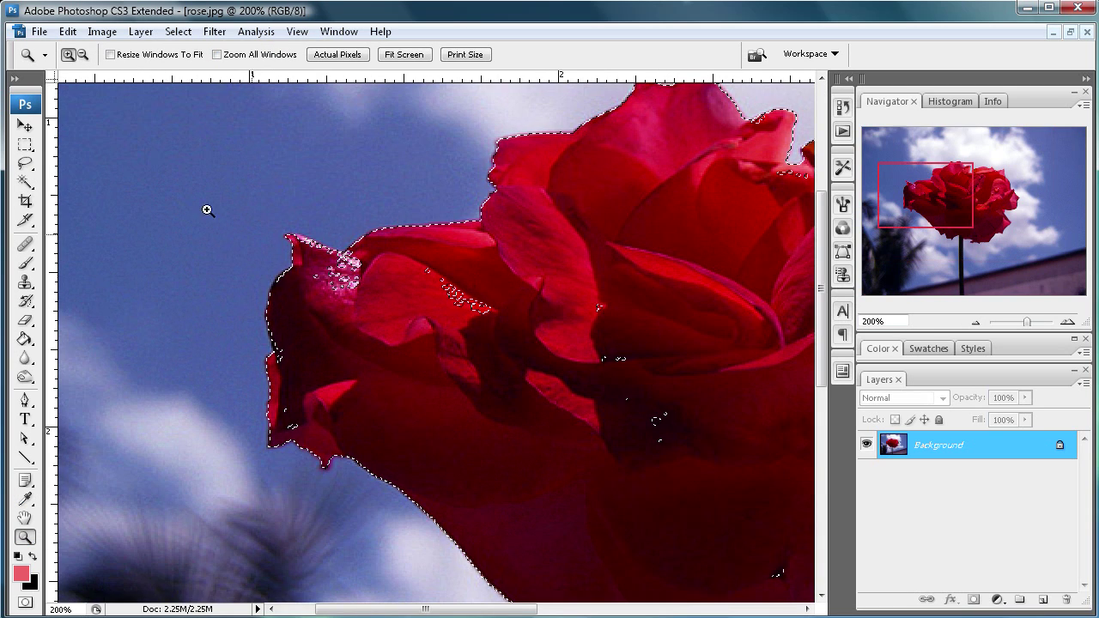
pyautogui.click(25, 182)
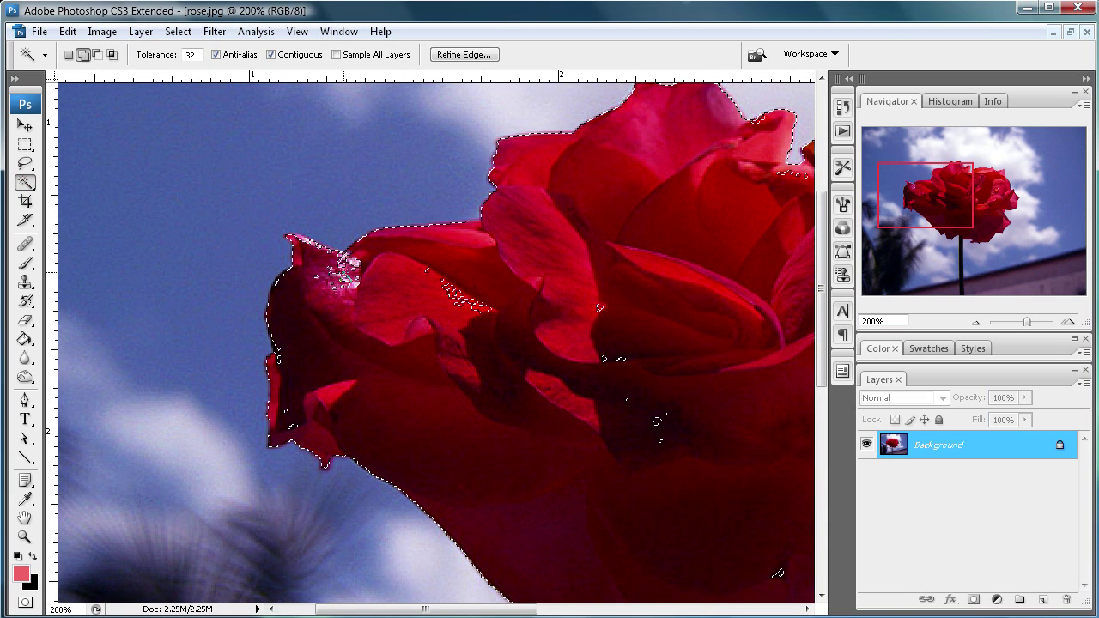
pyautogui.click(343, 274)
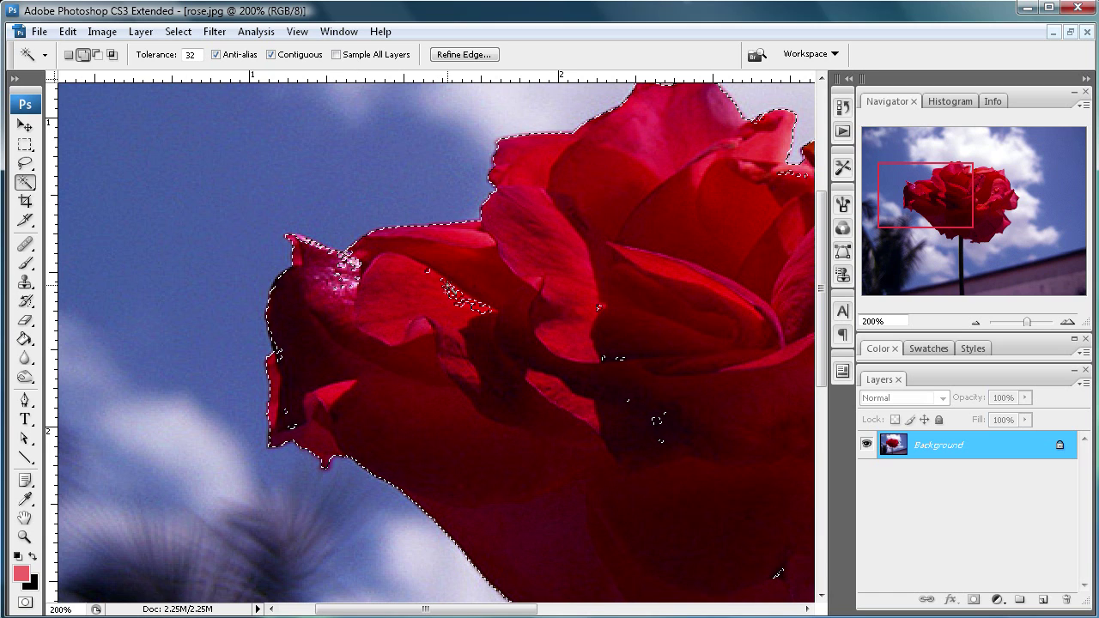
pyautogui.click(466, 298)
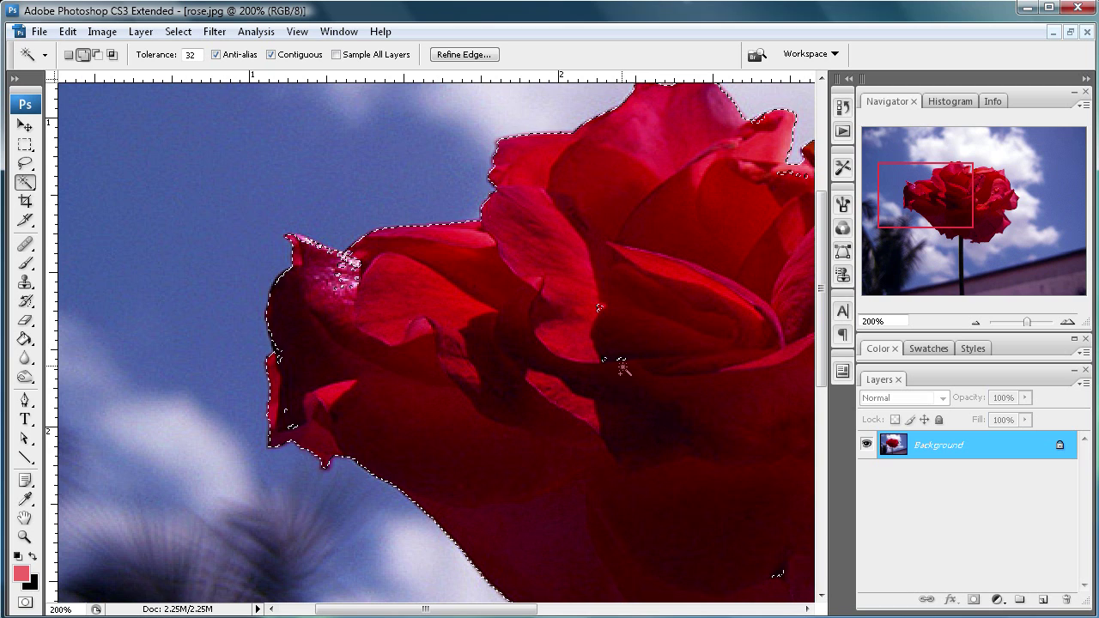
pyautogui.click(620, 357)
pyautogui.click(600, 309)
pyautogui.moveTo(408, 609); pyautogui.dragTo(515, 610)
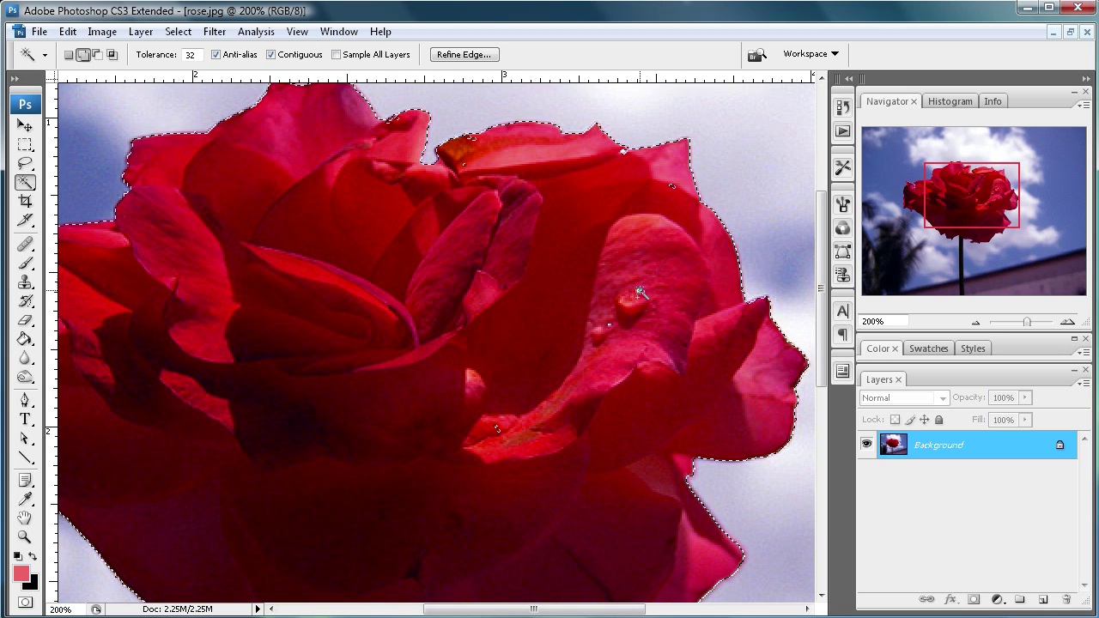
# View the photo at 100% and bring the stray wall-edge selection specks into view
pyautogui.click(872, 321)
pyautogui.write('100')
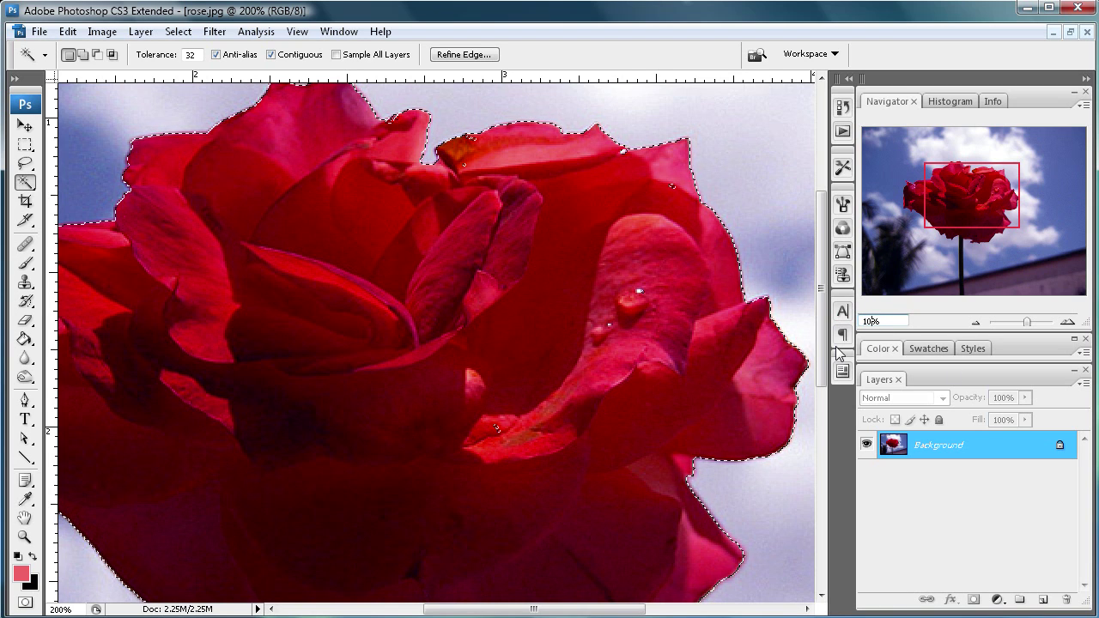
pyautogui.press('Return')
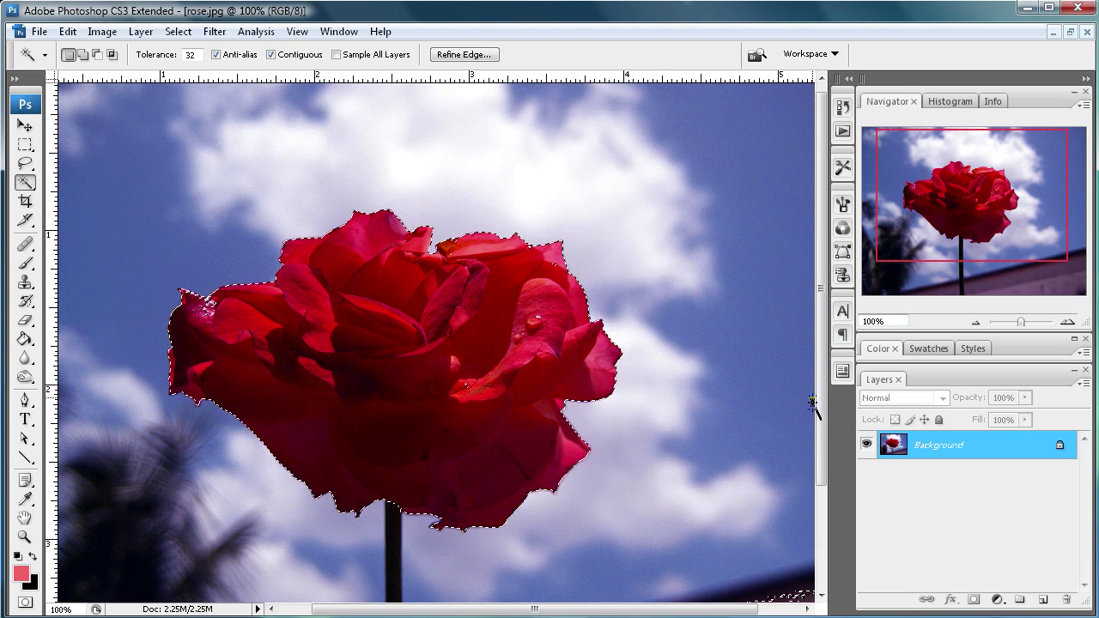
pyautogui.moveTo(824, 391); pyautogui.dragTo(815, 518)
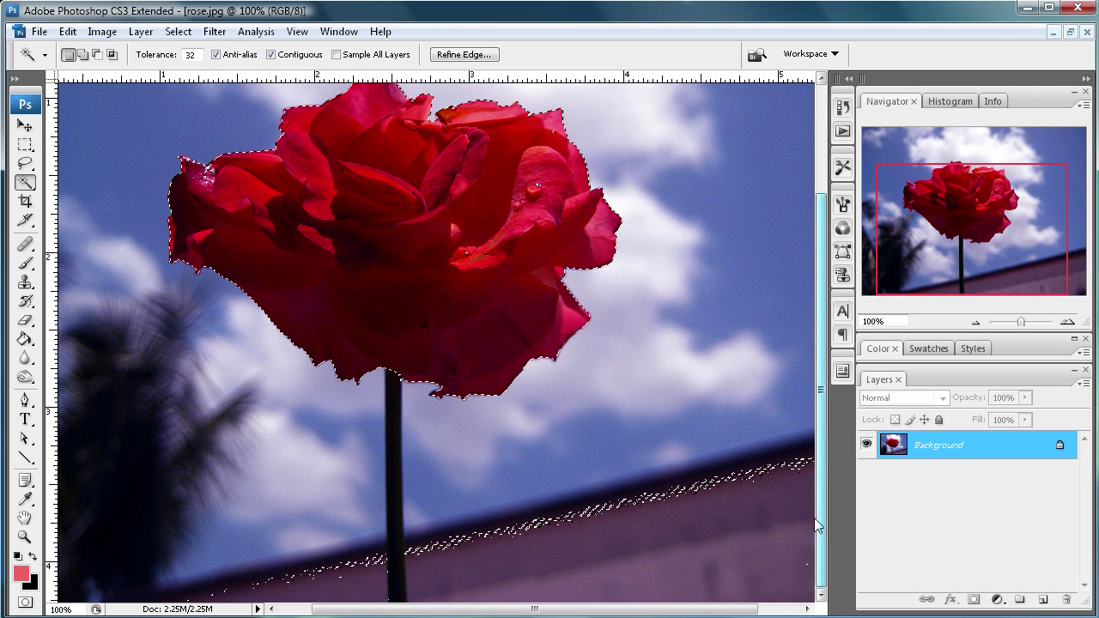
pyautogui.moveTo(639, 611); pyautogui.dragTo(681, 612)
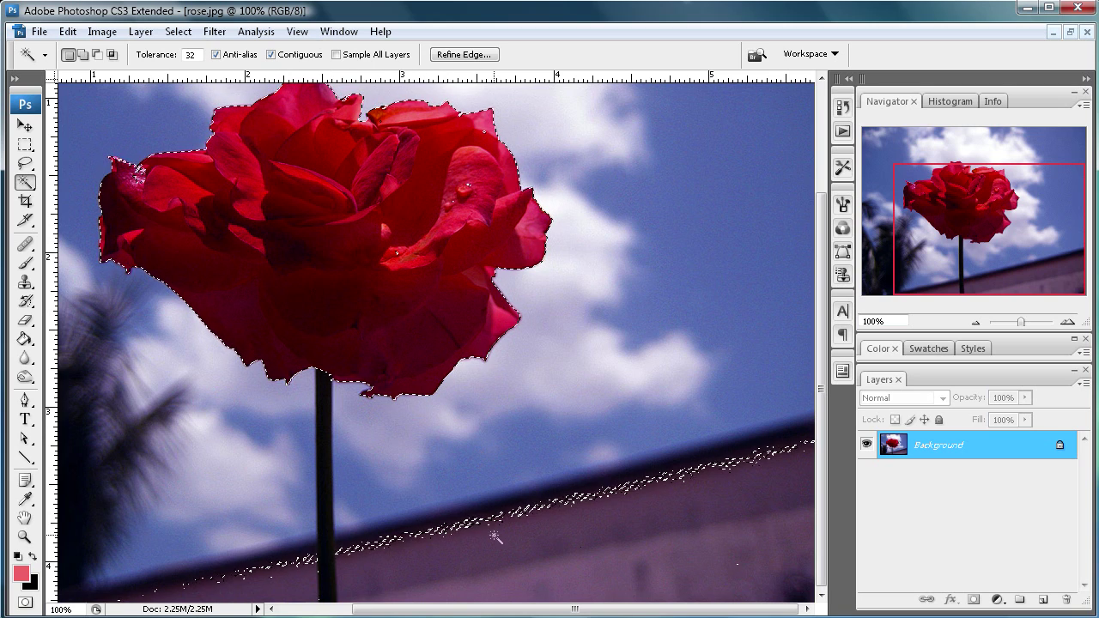
pyautogui.press('alt')
# Subtract the stray wall-edge fragments from the selection, then scroll back to the rose
pyautogui.keyDown('alt'); pyautogui.click(233, 575); pyautogui.keyUp('alt')
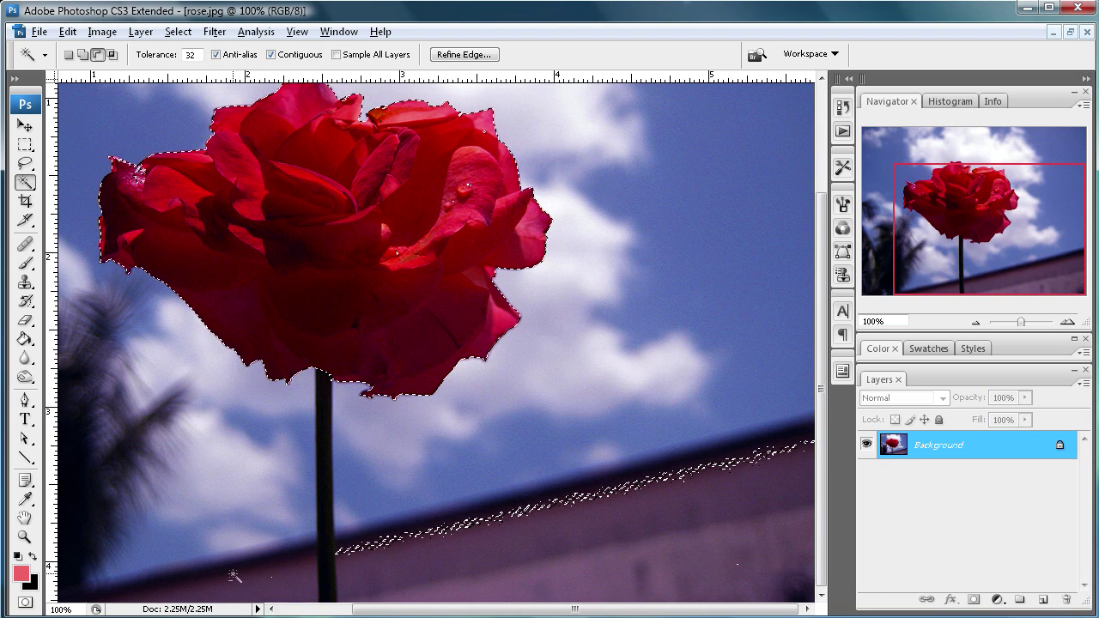
pyautogui.keyDown('alt'); pyautogui.click(402, 543); pyautogui.keyUp('alt')
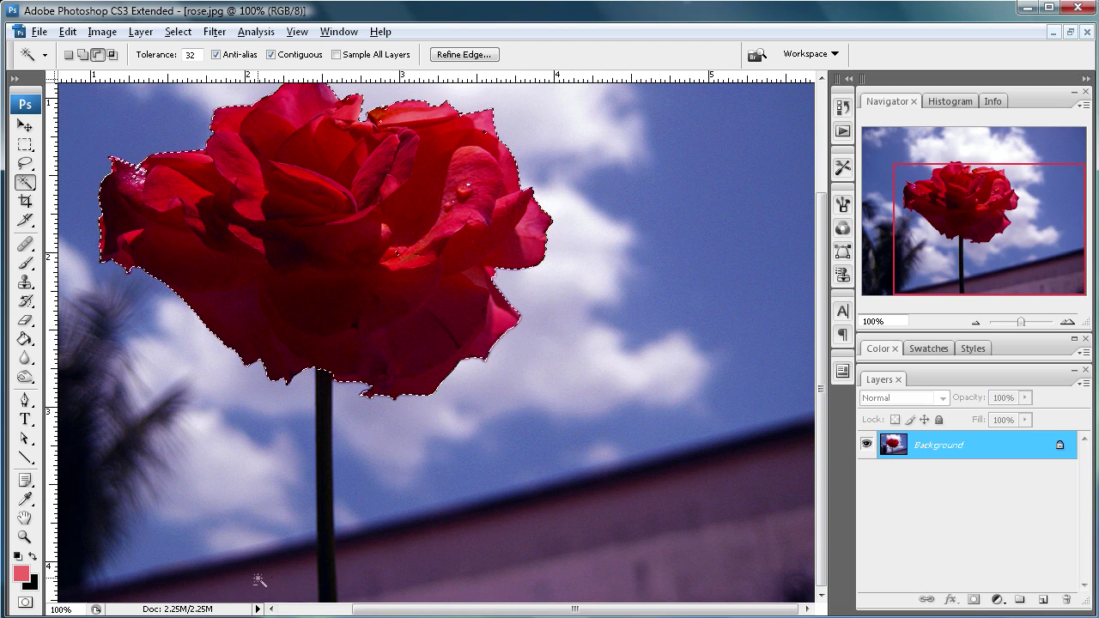
pyautogui.hscroll(-2, 430, 532)
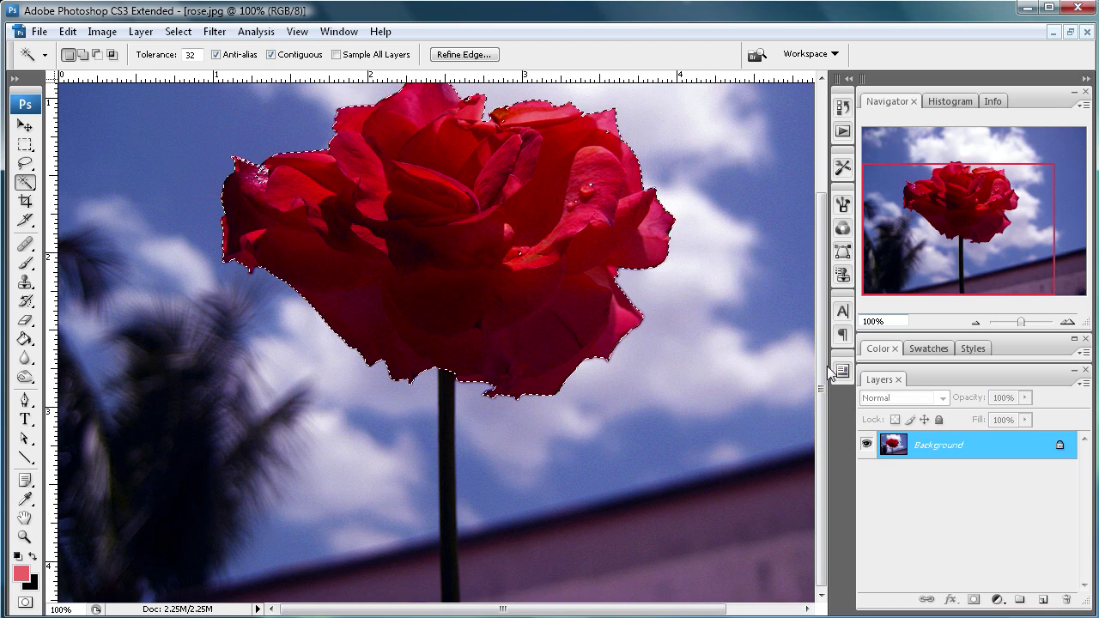
pyautogui.scroll(2, 495, 201)
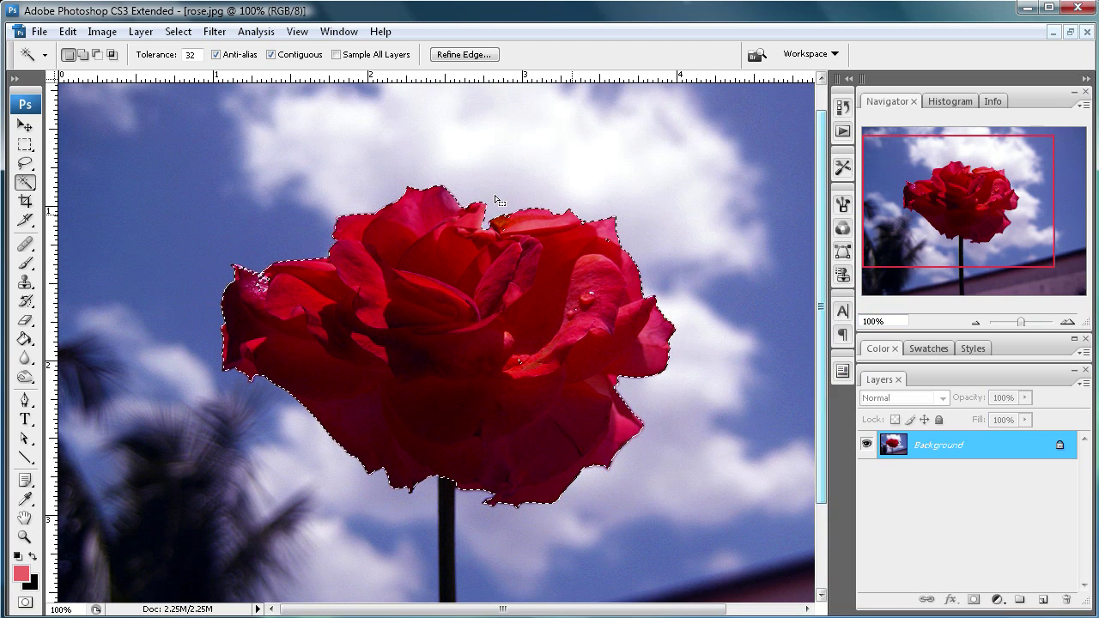
pyautogui.click(178, 30)
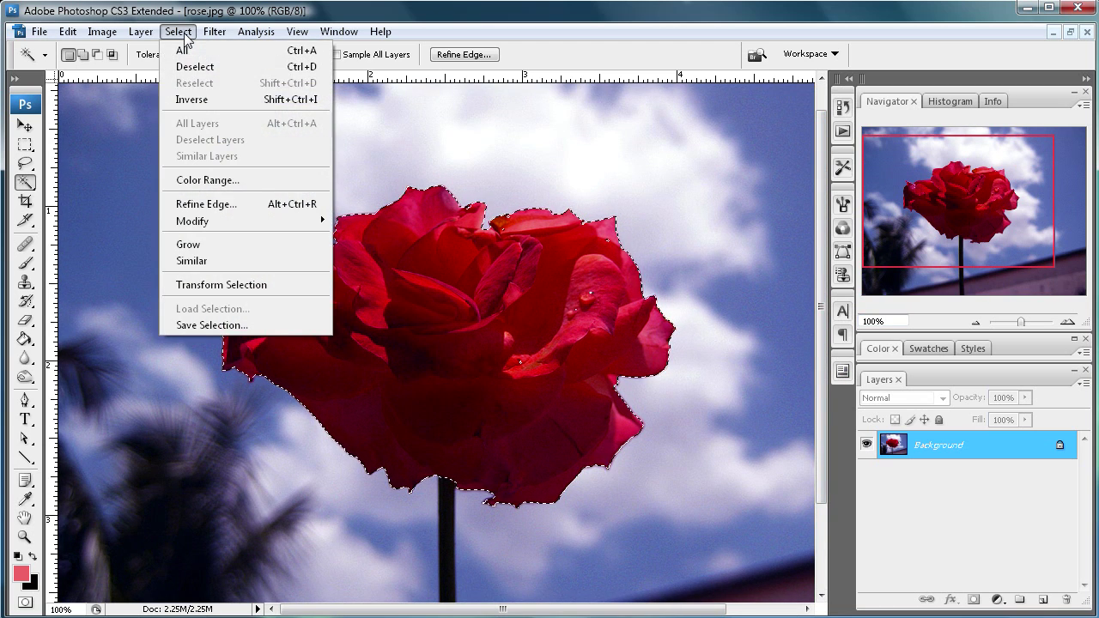
# Apply Select > Inverse so the background around the rose is selected
pyautogui.click(191, 101)
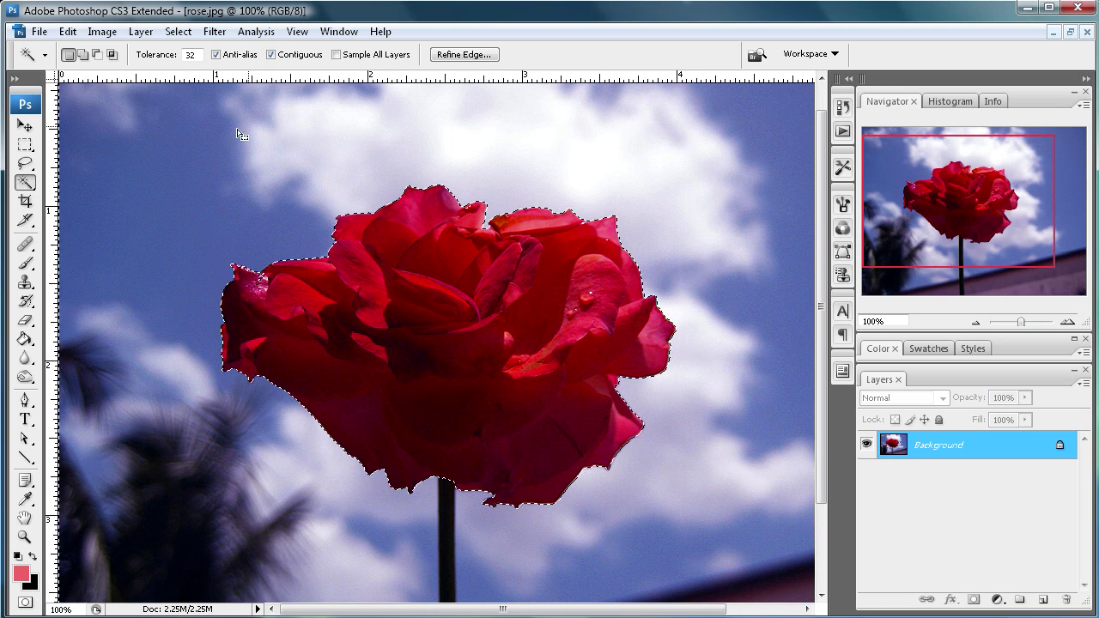
# Desaturate the background with a Hue/Saturation adjustment at Saturation -100
pyautogui.click(101, 32)
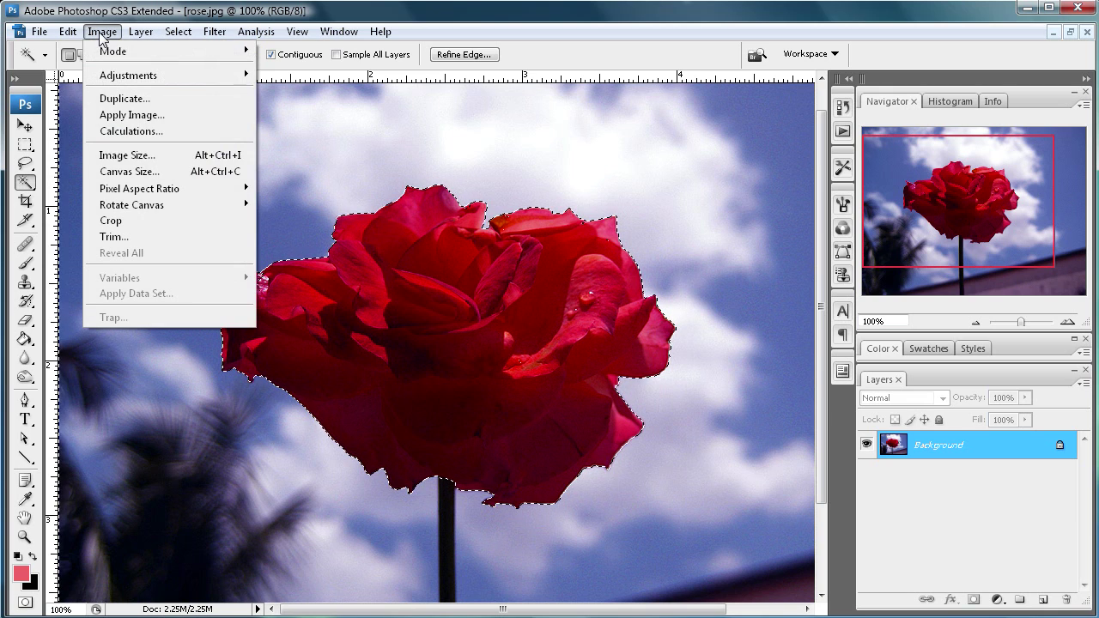
pyautogui.moveTo(108, 76)
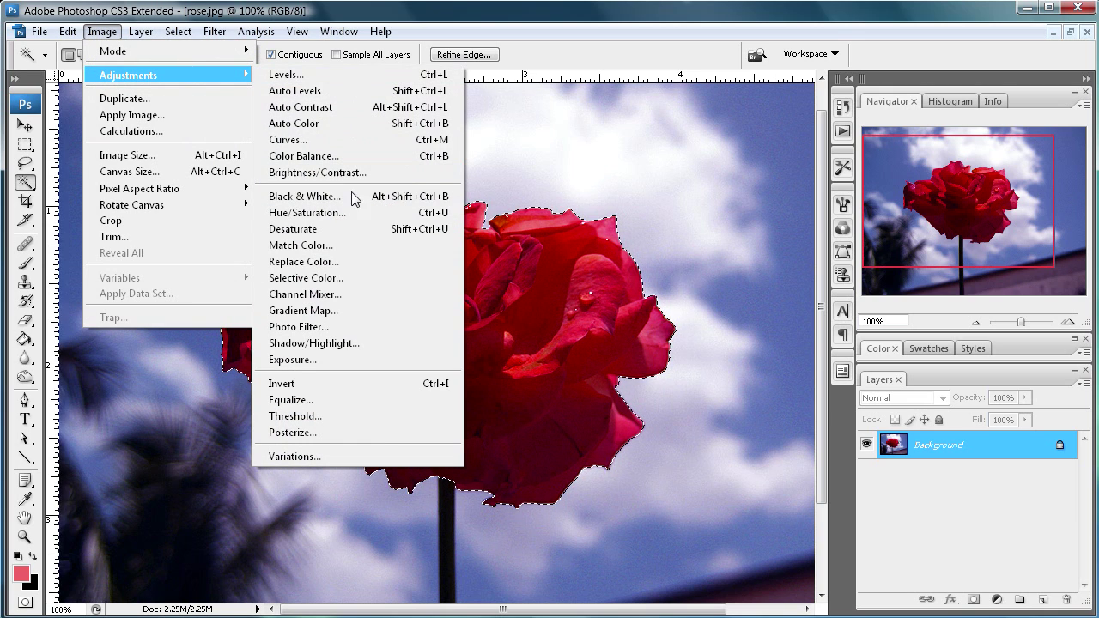
pyautogui.click(355, 215)
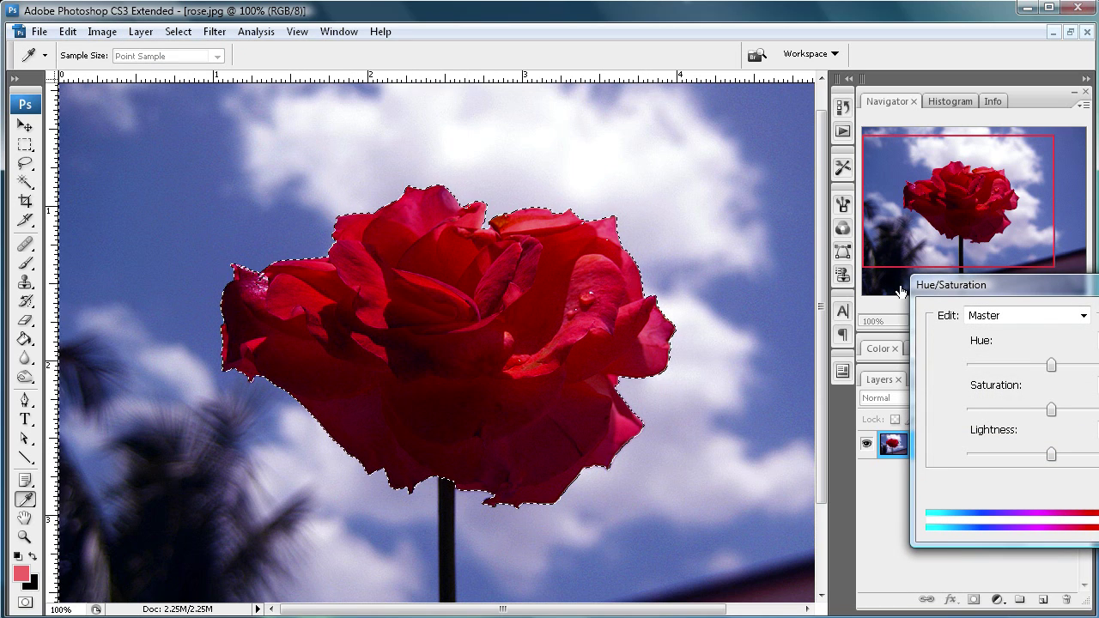
pyautogui.moveTo(937, 290); pyautogui.dragTo(728, 190)
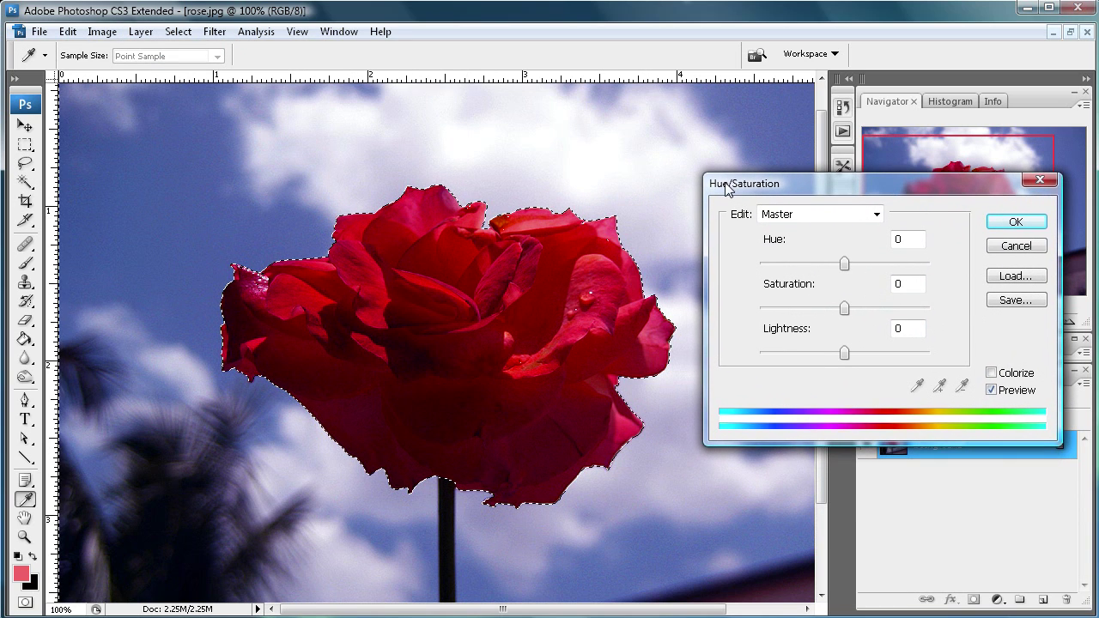
pyautogui.moveTo(844, 310); pyautogui.dragTo(752, 314)
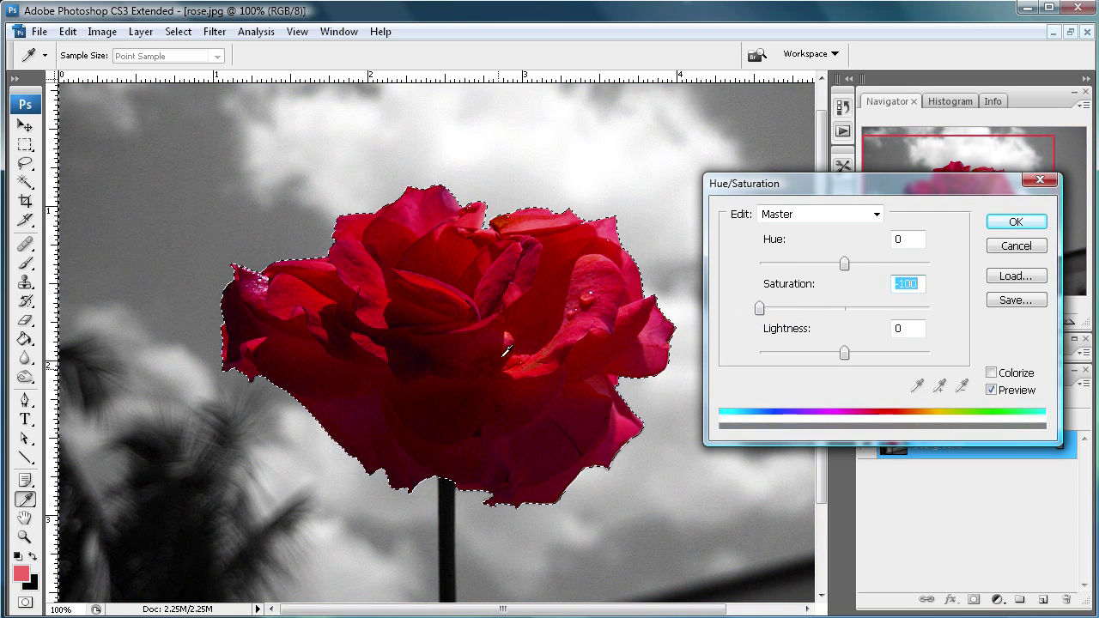
pyautogui.click(1007, 223)
pyautogui.click(24, 125)
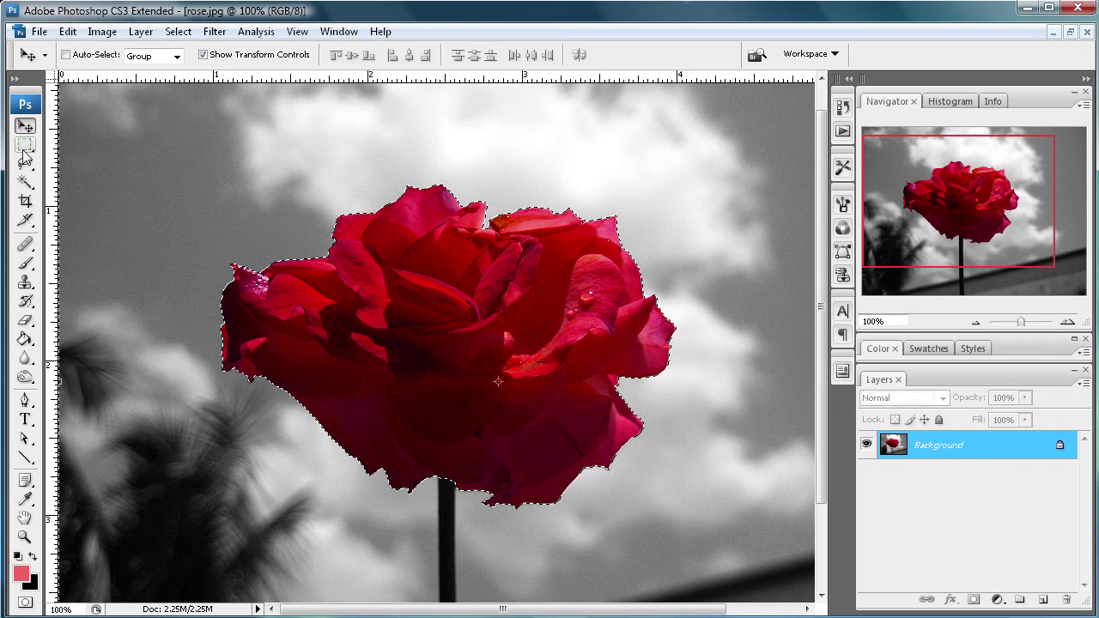
# Clear the selection outline around the rose
pyautogui.click(25, 145)
pyautogui.click(146, 146)
pyautogui.click(24, 125)
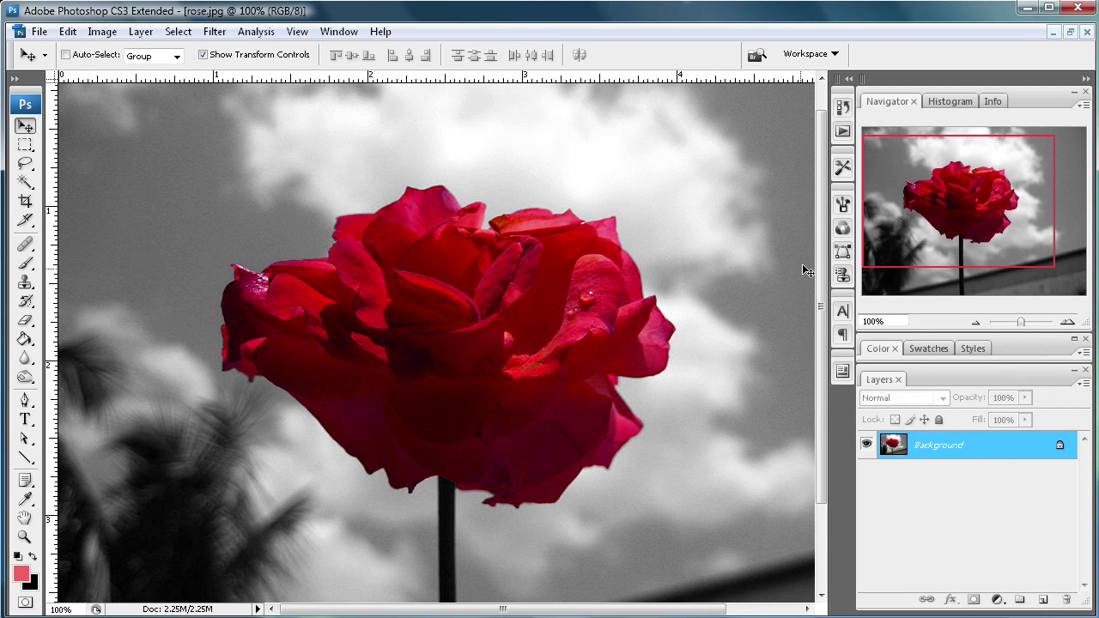
# Set the view magnification to 75% to show the whole finished photo
pyautogui.click(874, 321)
pyautogui.write('75')
pyautogui.press('Return')
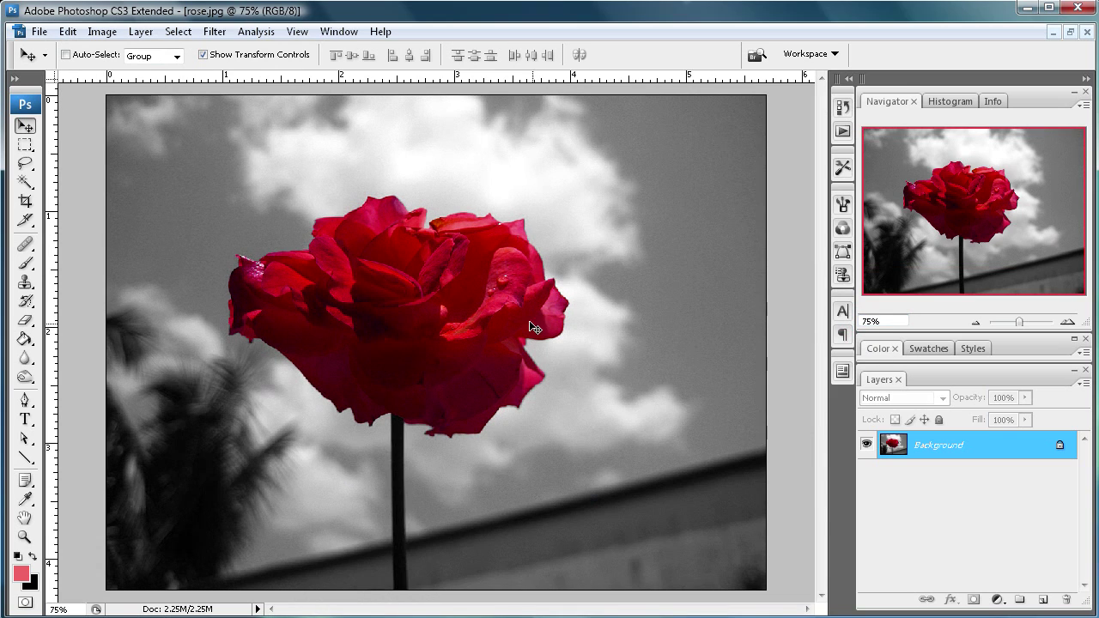